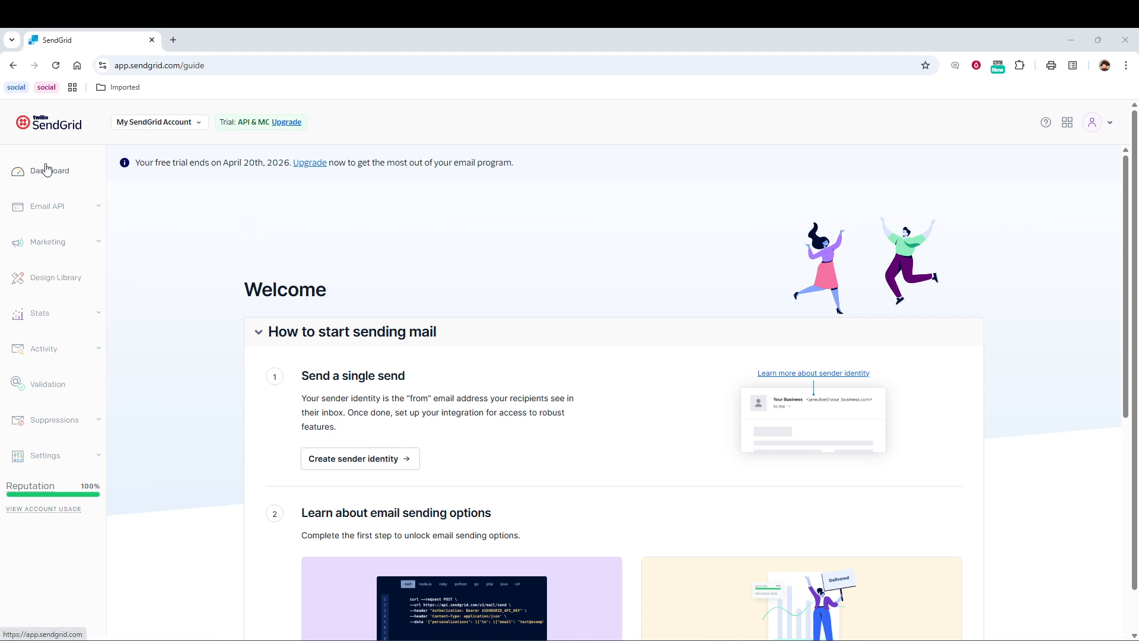
Step: Open the marketing Single Sends list and start creating a new Single Send
click(49, 249)
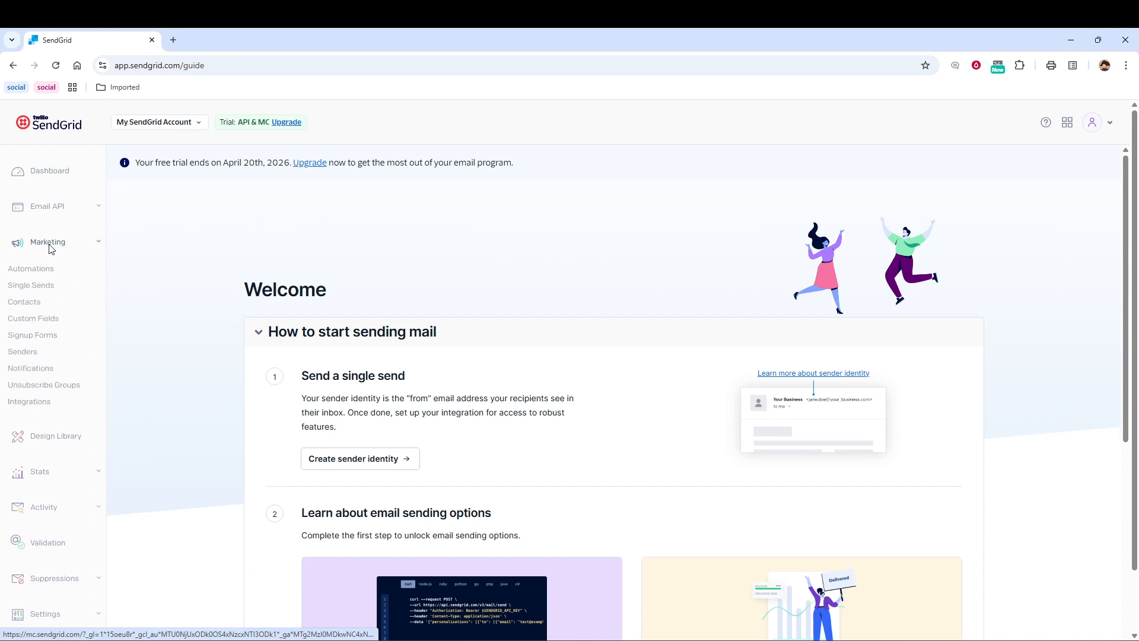
click(32, 286)
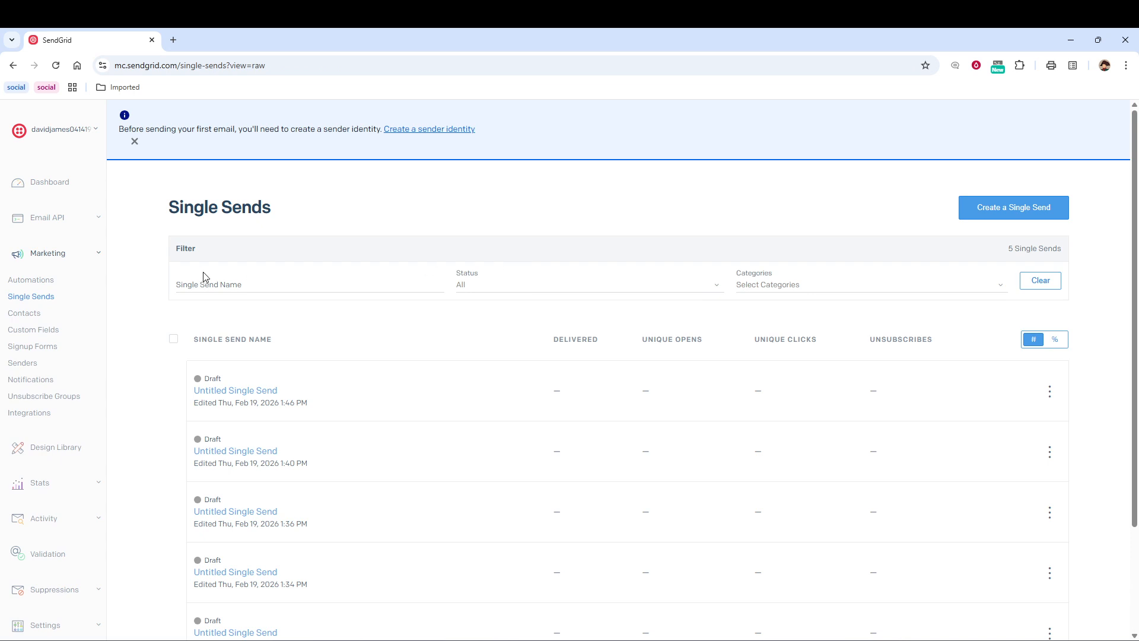
click(994, 214)
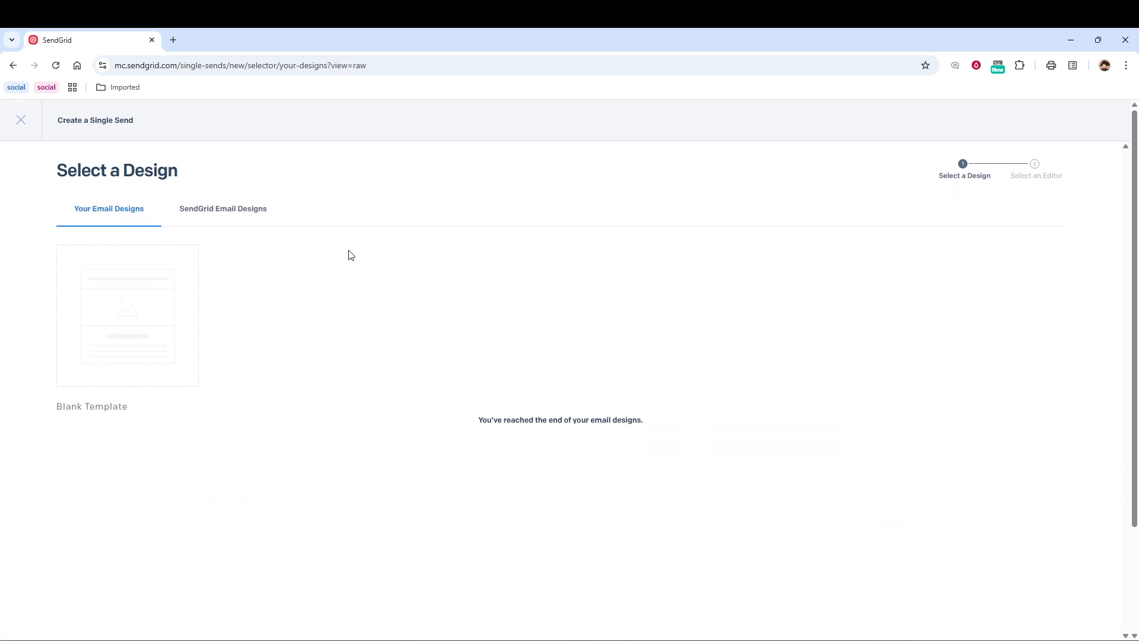
Step: Select the Modern Restaurant Newsletter template from the SendGrid email designs
mouse_move(148, 263)
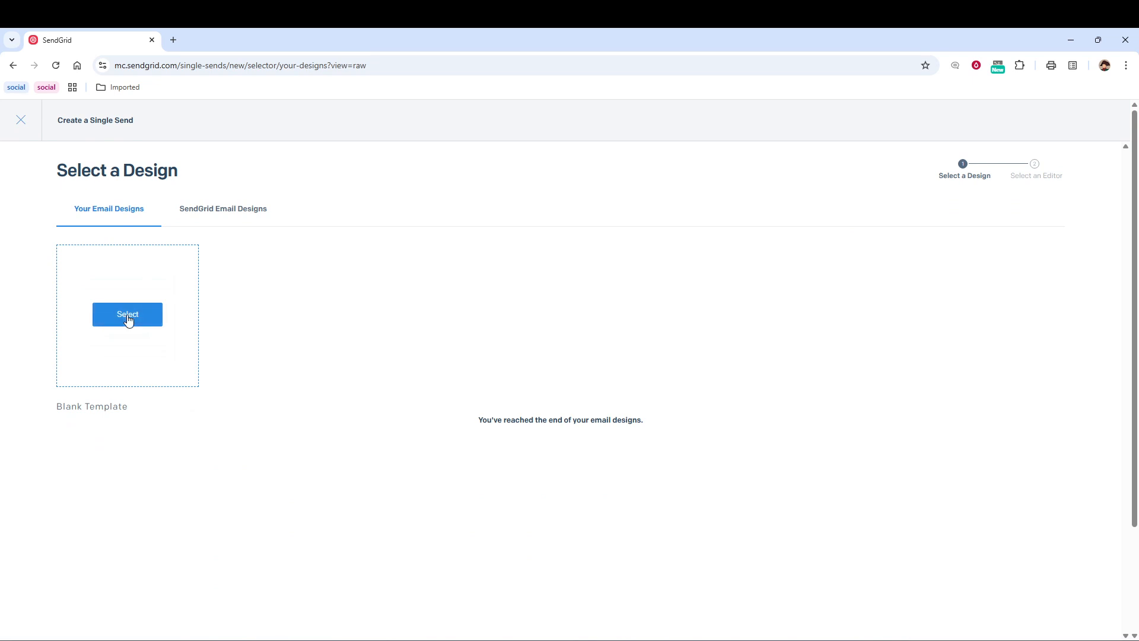
click(212, 224)
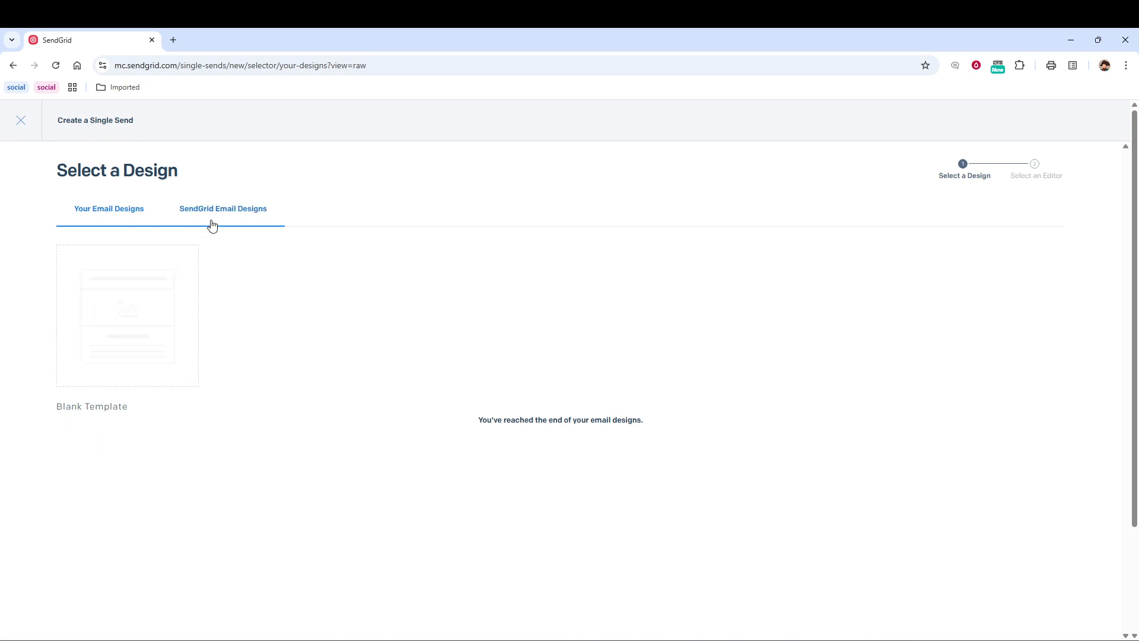
mouse_move(291, 351)
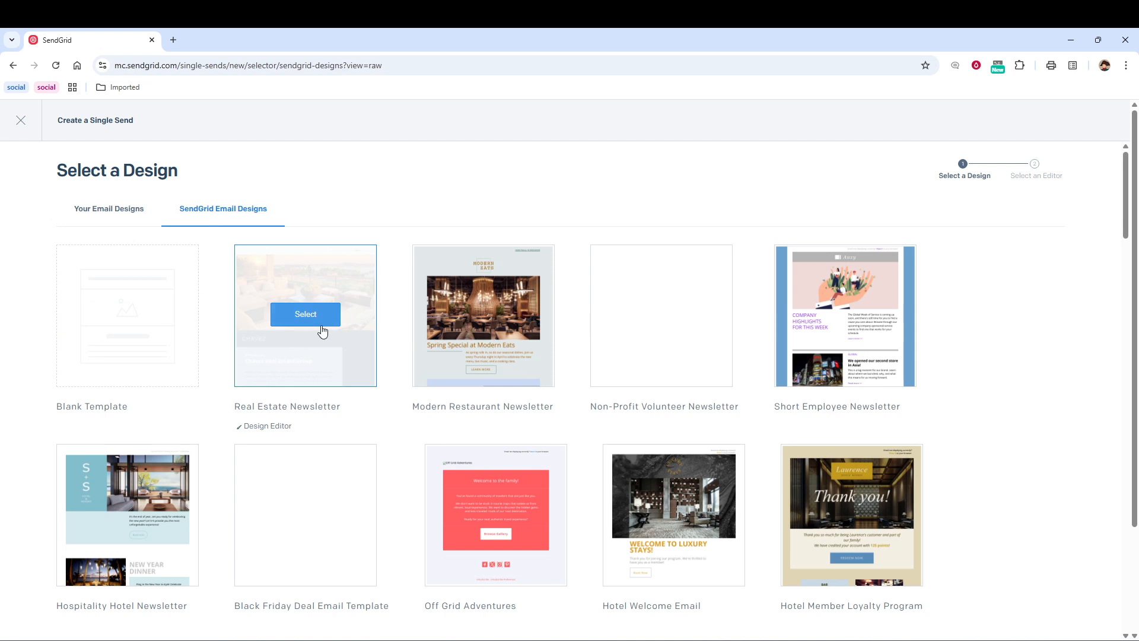
click(486, 313)
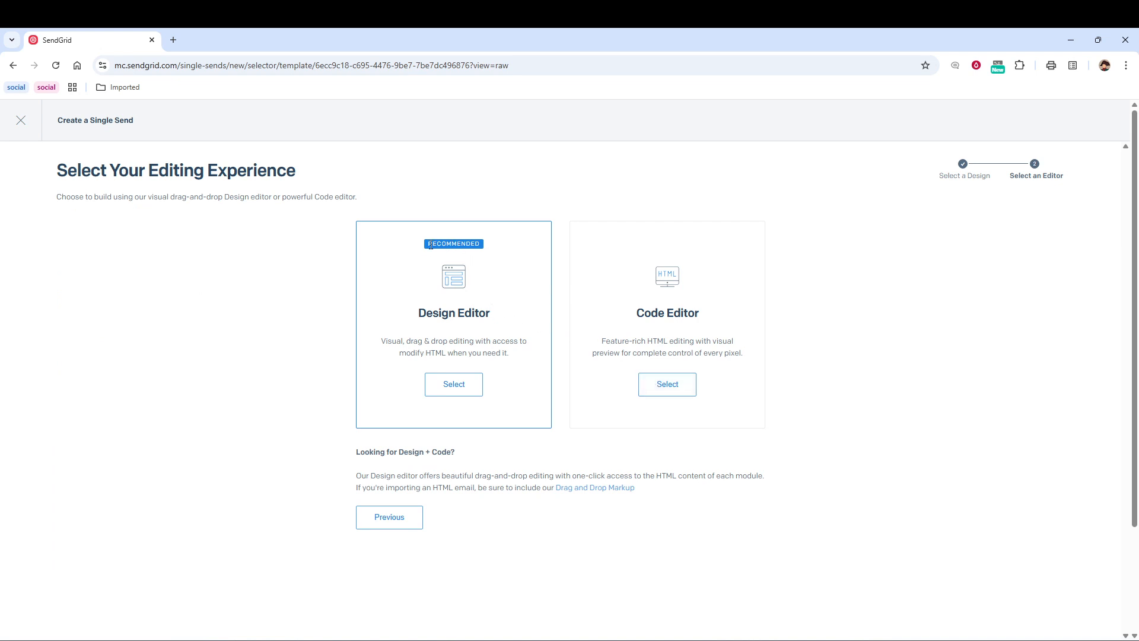
Step: Choose the recommended Design Editor as the editing experience for the email
drag(418, 247, 545, 251)
click(452, 247)
double_click(442, 246)
click(457, 385)
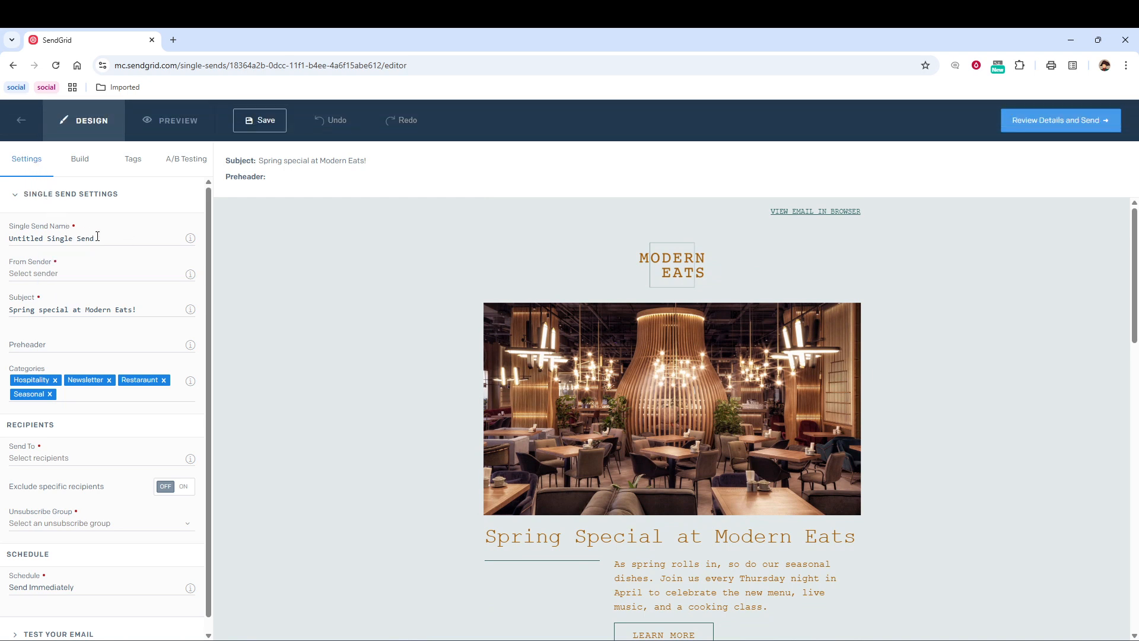
Step: Examine the From Sender choices and the subject line in the Single Send settings
click(69, 280)
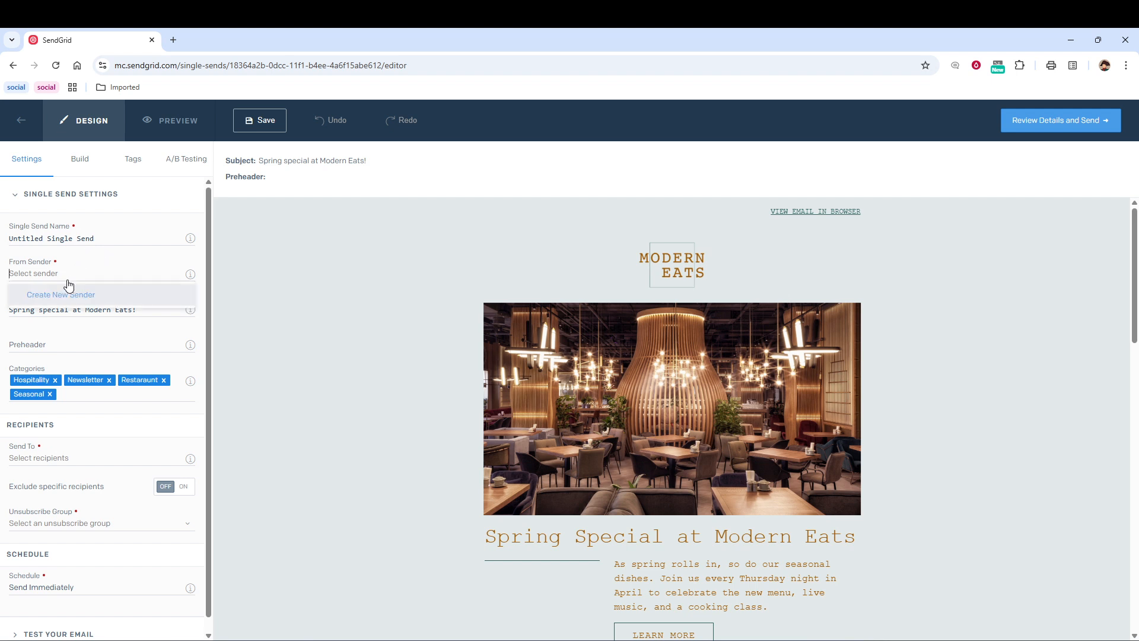
click(107, 274)
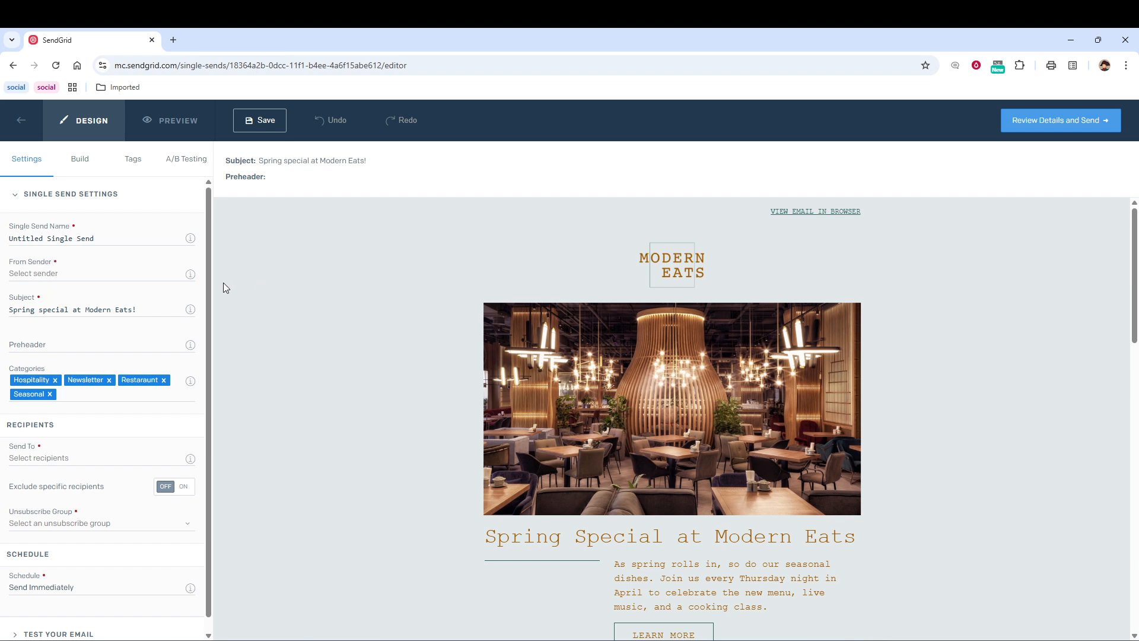
click(62, 314)
drag(35, 310, 146, 307)
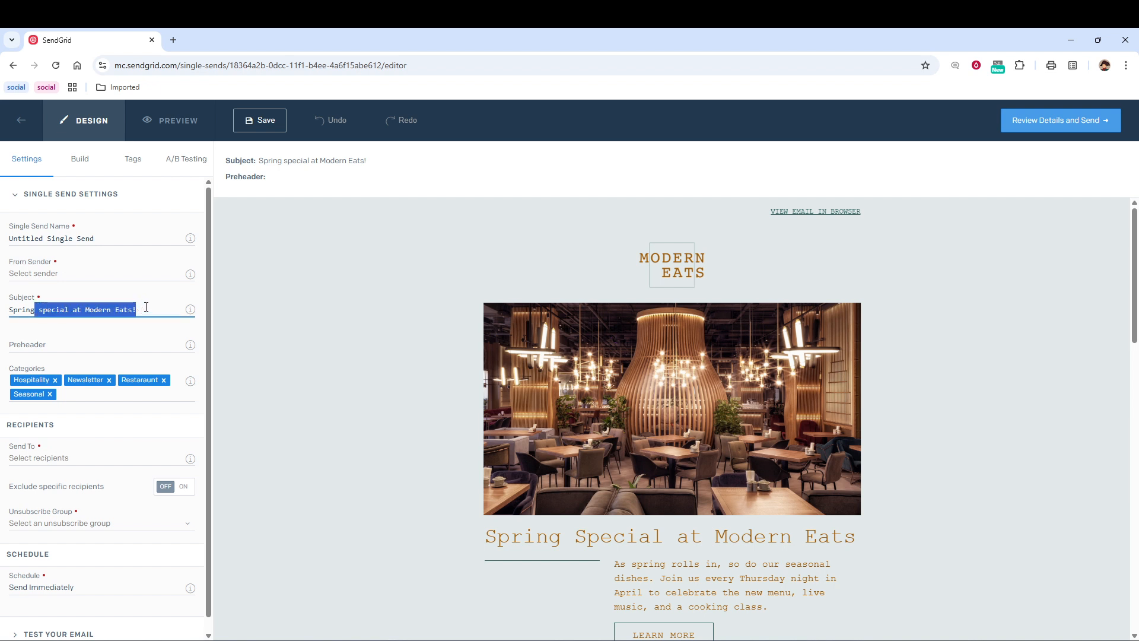
click(155, 307)
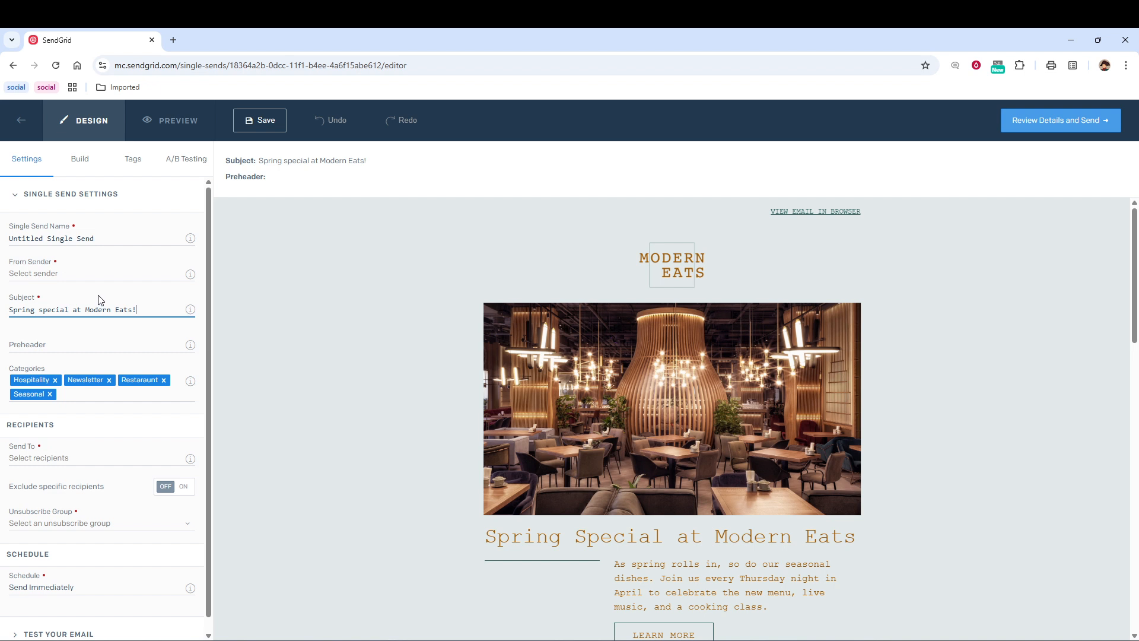
Step: Set the Single Send's recipients to All Contacts
click(64, 459)
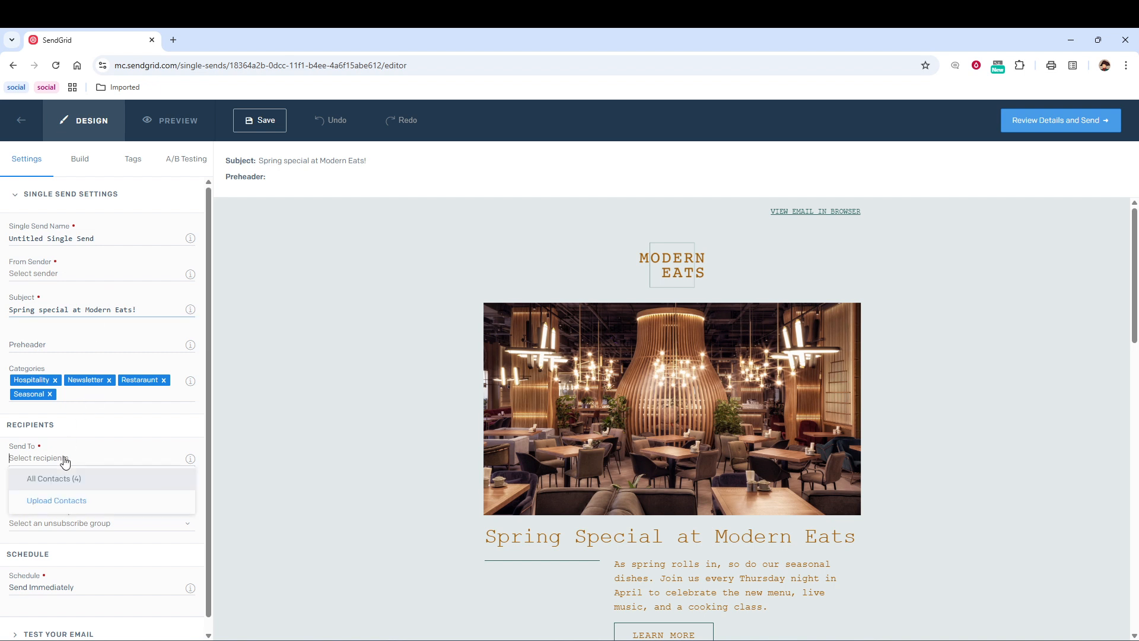
click(74, 487)
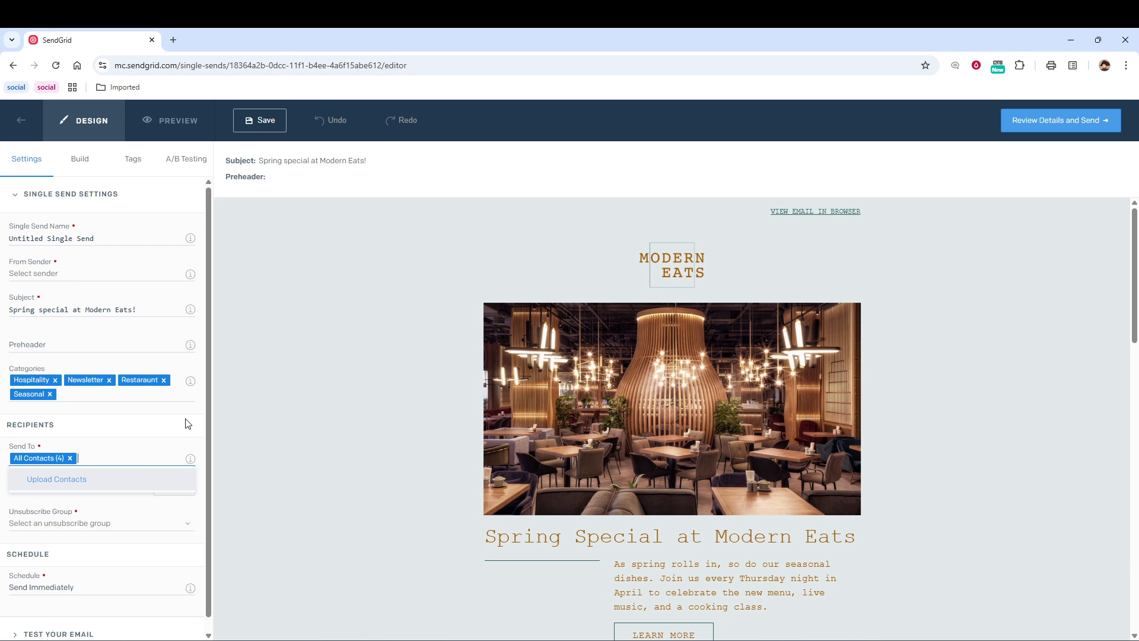
mouse_move(499, 376)
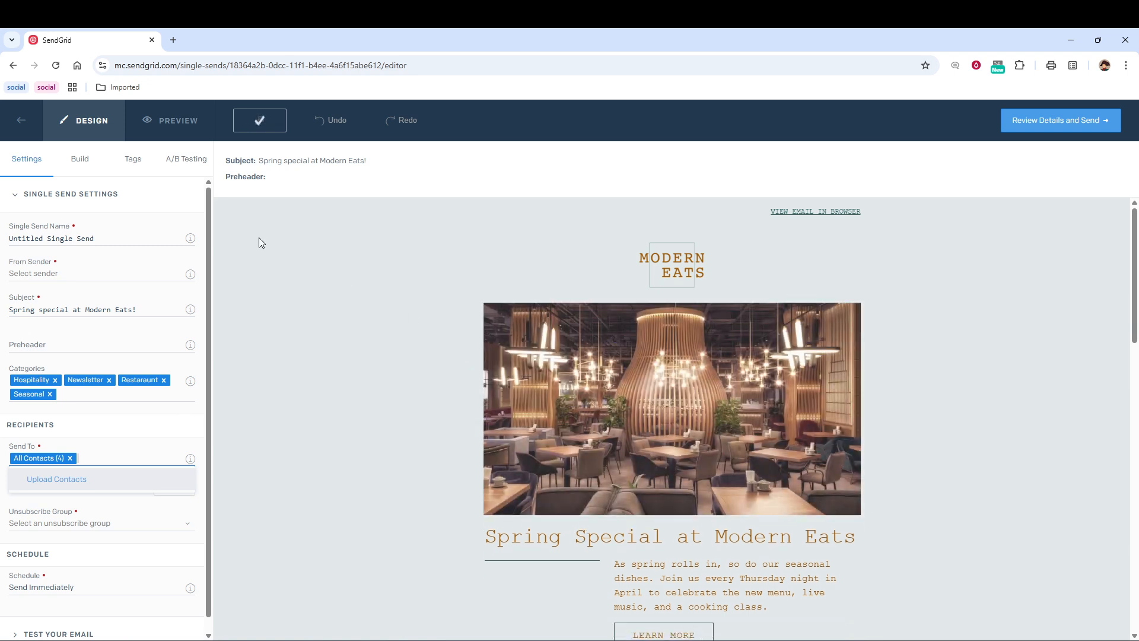
Step: Examine the available build modules and the style options of the restaurant image, heading columns, intro text and Learn More button
click(87, 173)
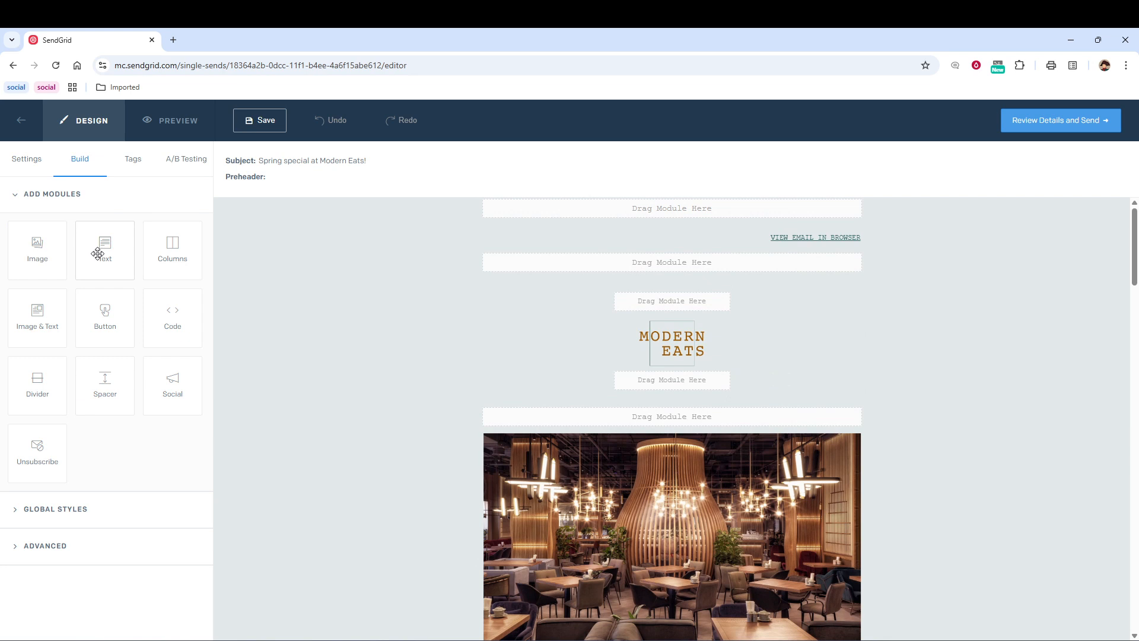
scroll(356, 317, down, 1)
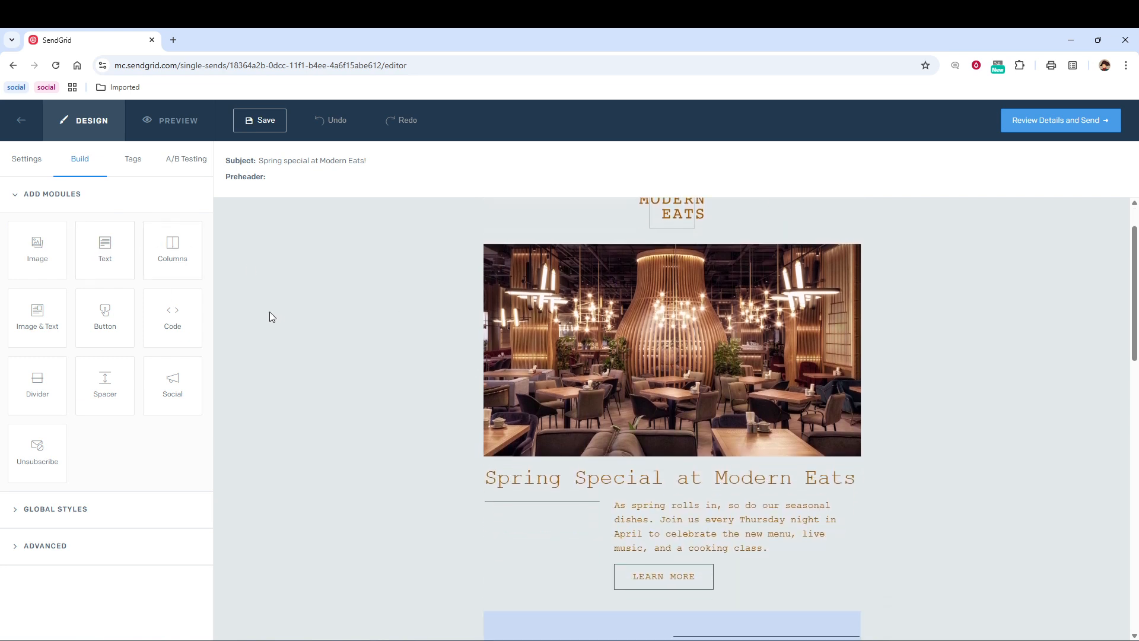
scroll(355, 347, down, 3)
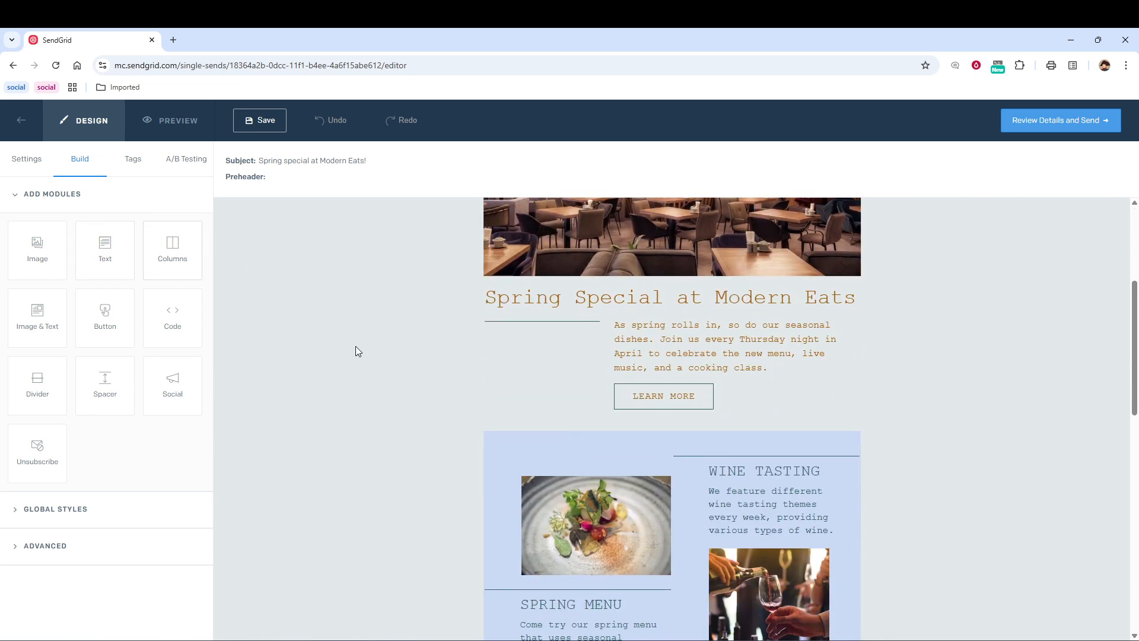
scroll(397, 348, up, 2)
click(567, 334)
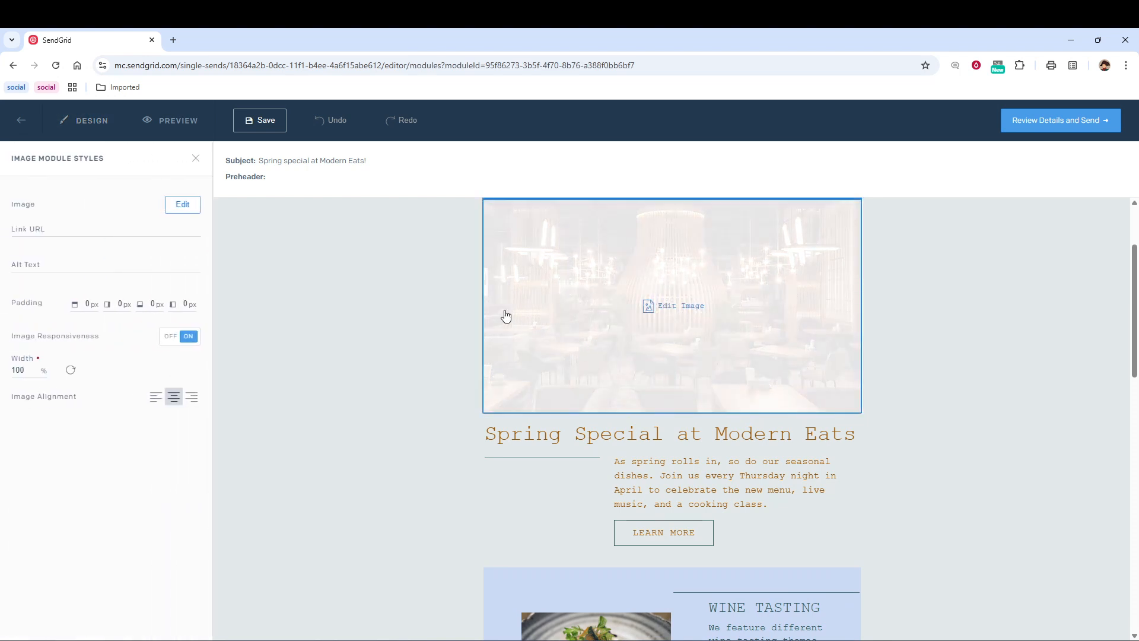
click(616, 465)
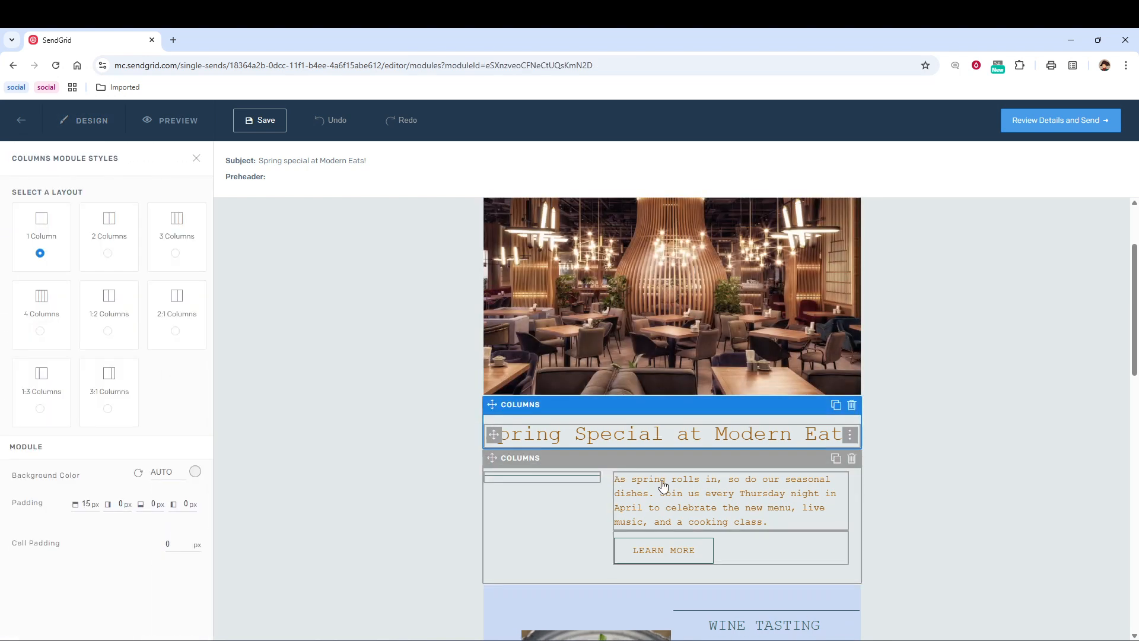
click(674, 485)
scroll(667, 458, down, 2)
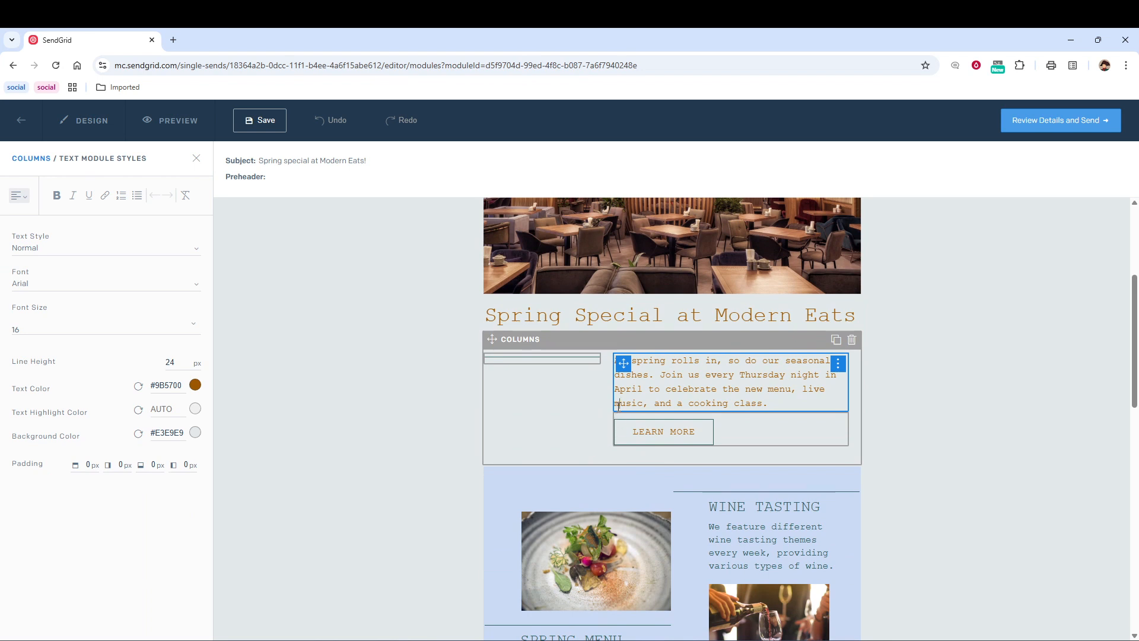
click(645, 419)
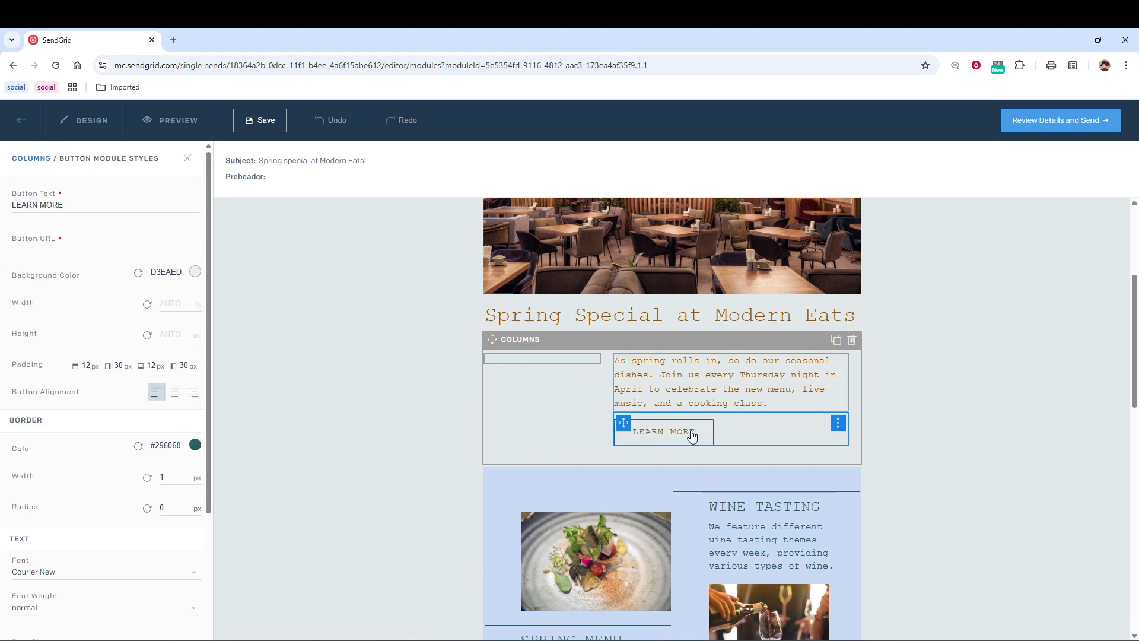
click(478, 387)
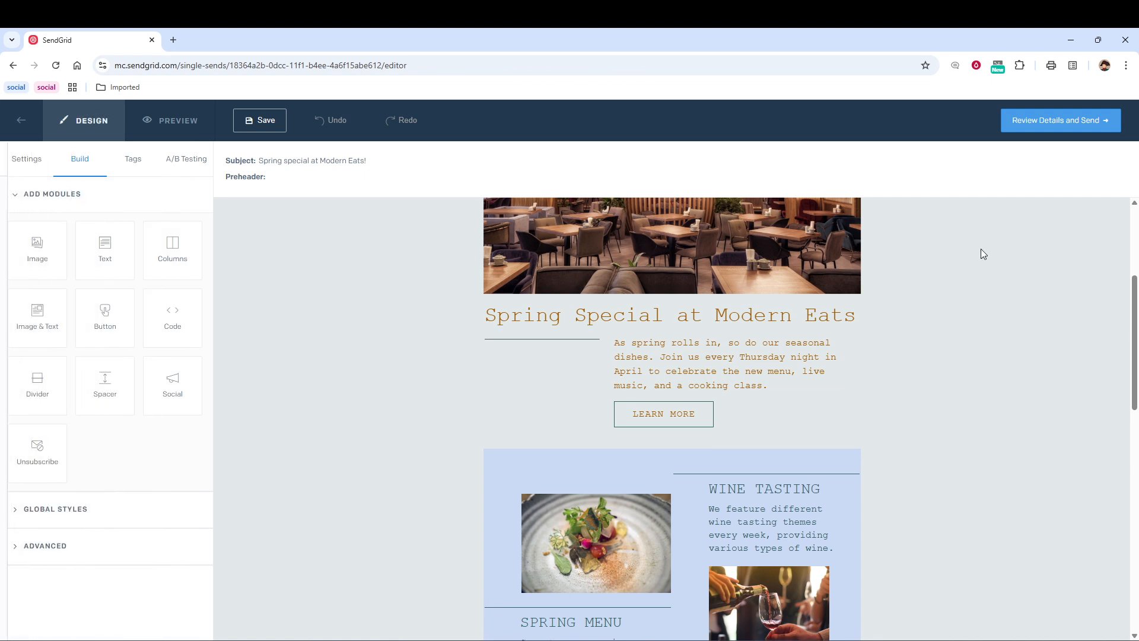
Step: Proceed to the send review and examine the Single Send details, the Unsubscribe Group explanation and the email testing options
click(1078, 128)
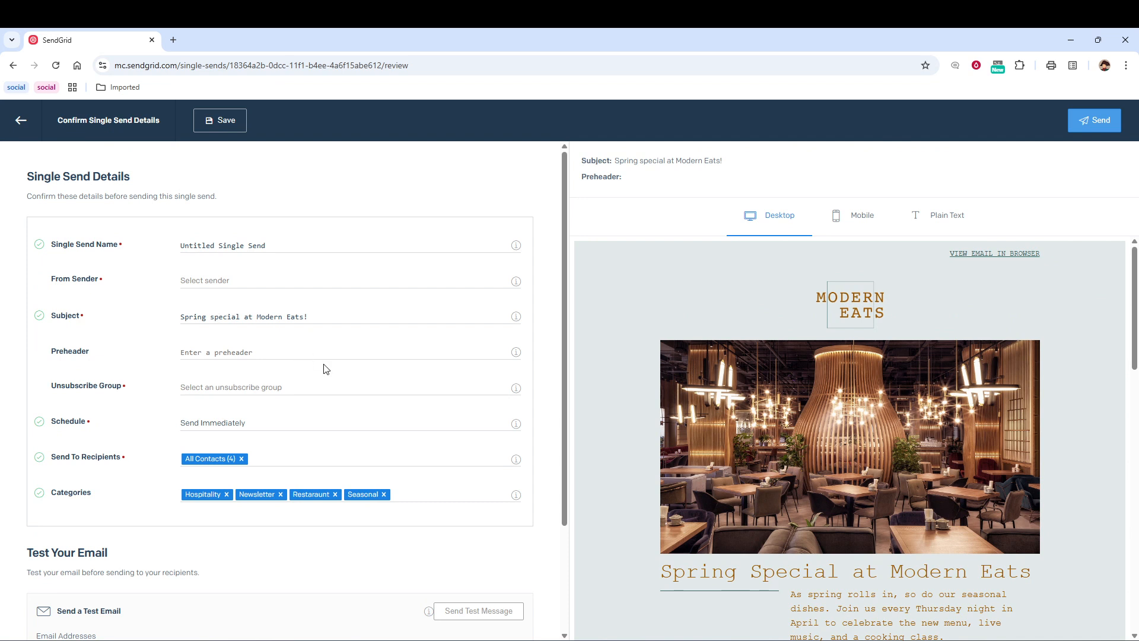
scroll(326, 368, down, 2)
scroll(337, 356, up, 2)
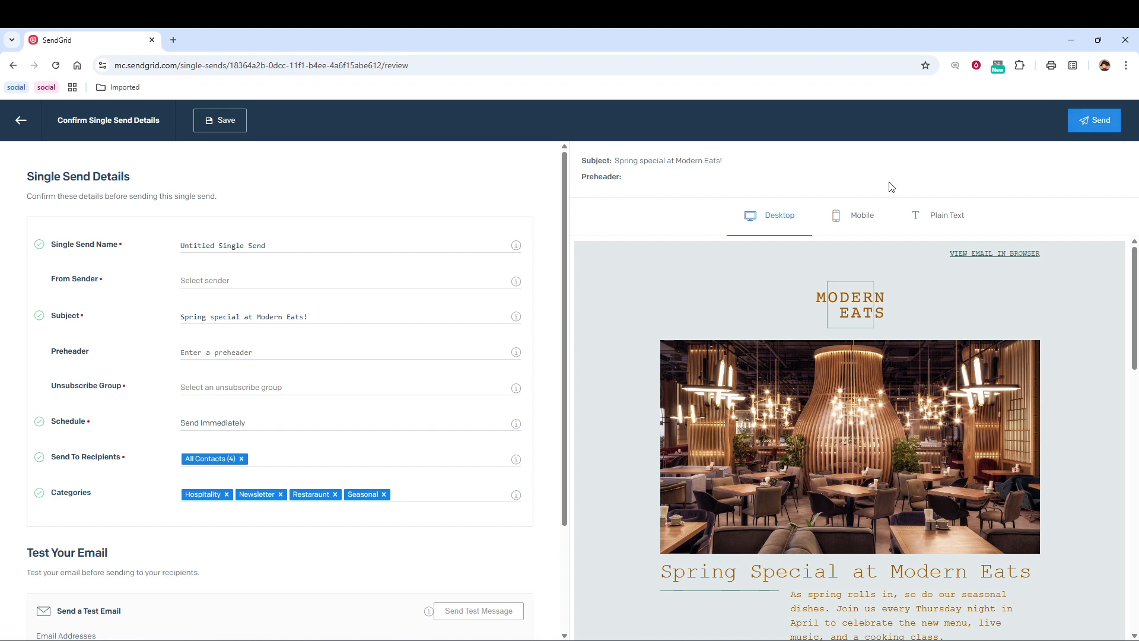
mouse_move(517, 388)
scroll(502, 400, down, 2)
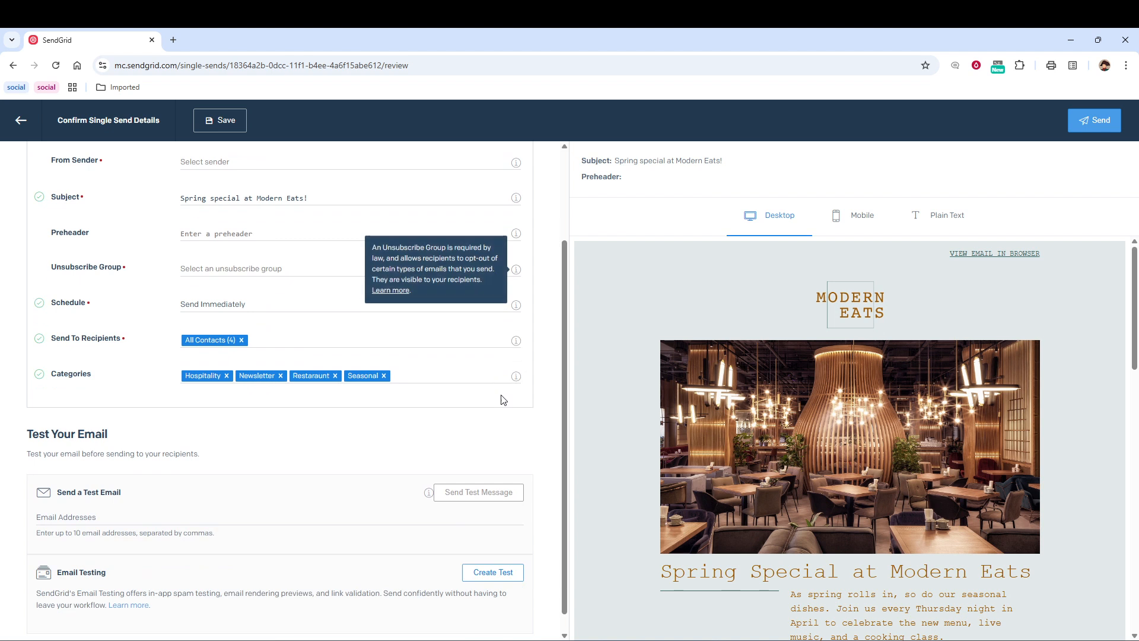